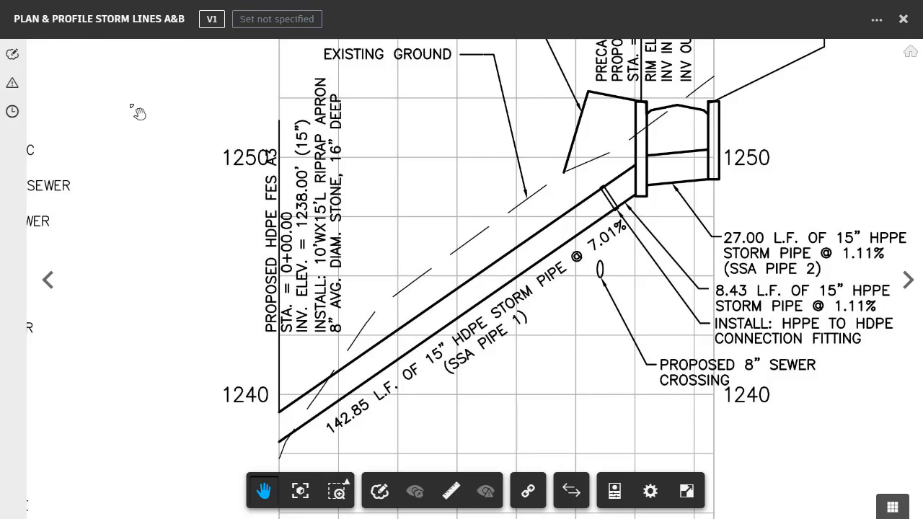
# Start a new issue and place its push pin on the 142.85 L.F. HDPE storm pipe (SSA Pipe 1) in the profile.
pyautogui.click(13, 85)
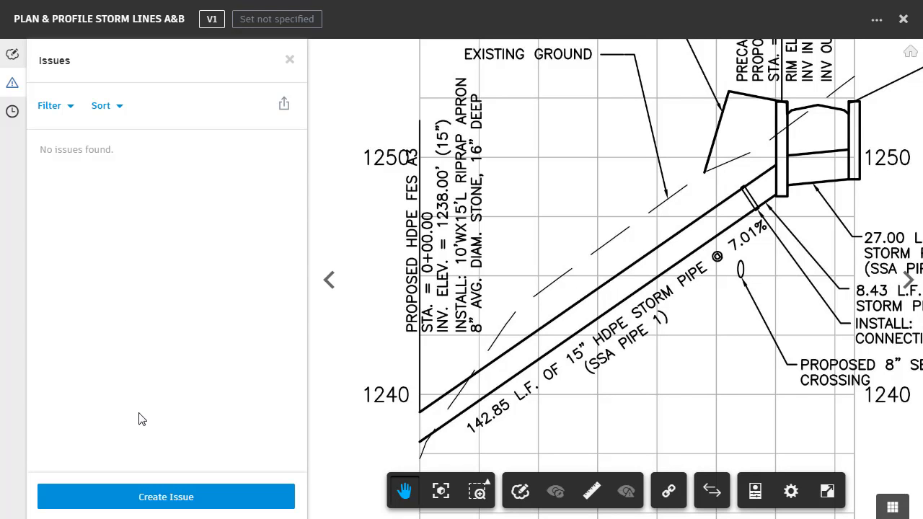
pyautogui.click(152, 499)
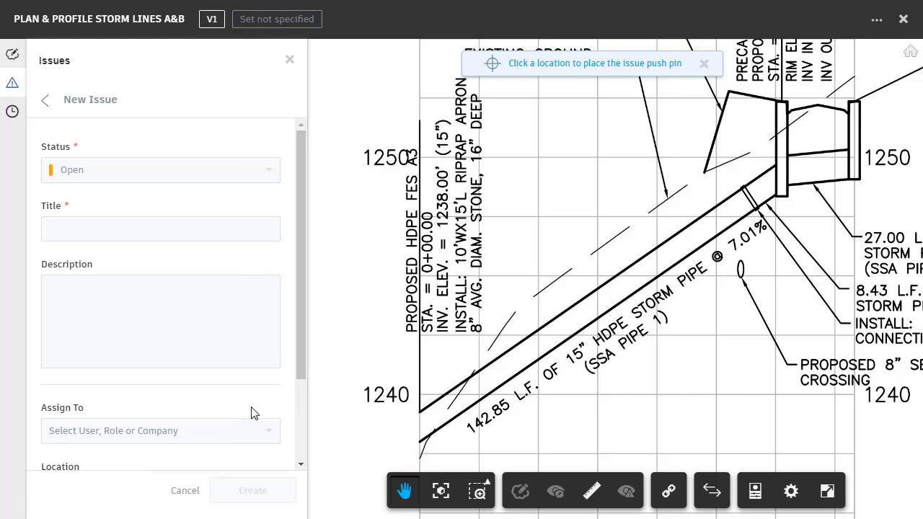
pyautogui.click(587, 312)
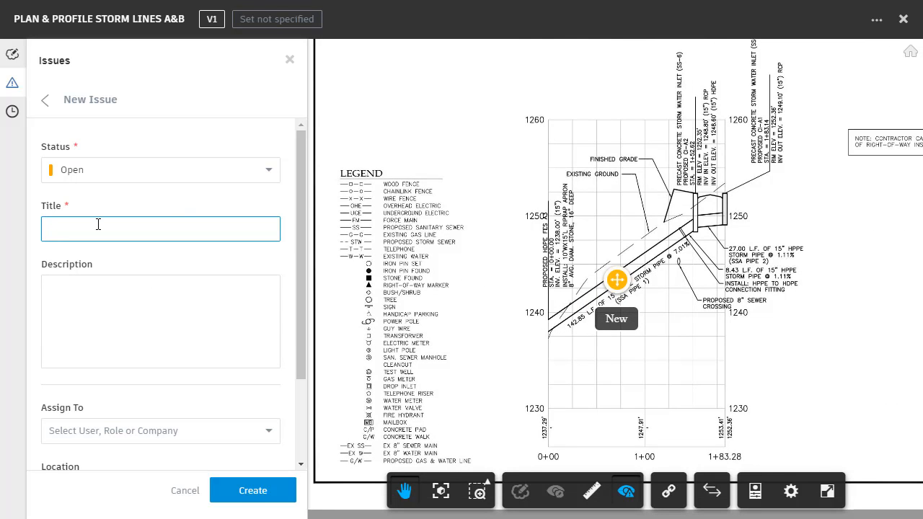
# Title the issue "Change pipe diameter" and describe it as "Use a 12" HDPE pipe in this area".
pyautogui.write('Change pipe diameter')
pyautogui.click(92, 292)
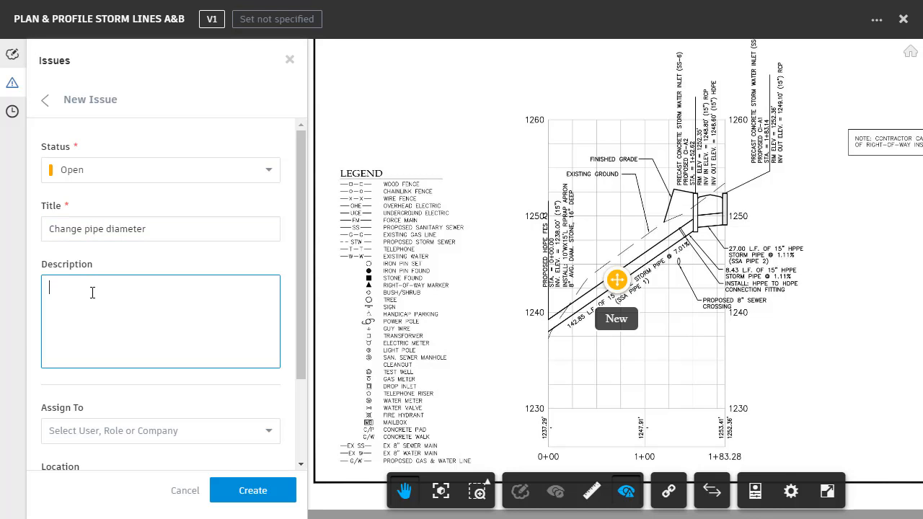
pyautogui.write('Use a 12" HDPE pipe in this area')
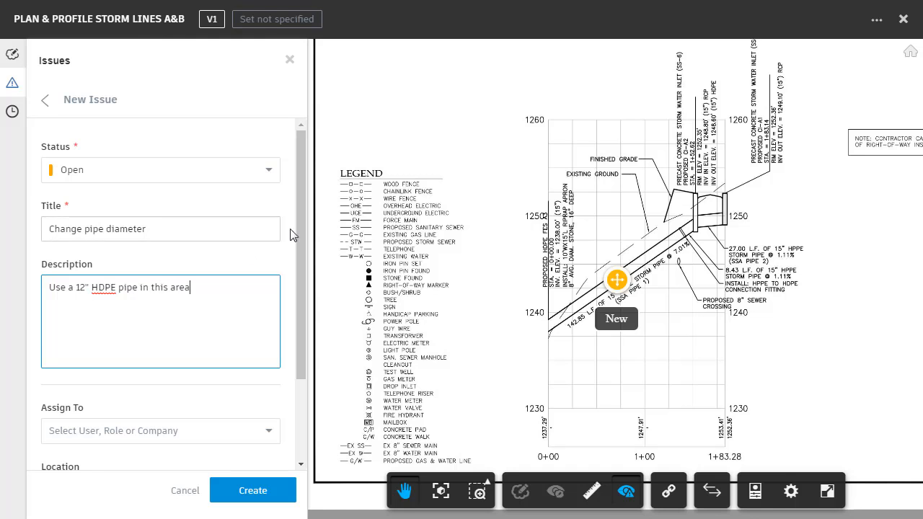
# Assign the pipe issue to the responsible Autodesk user, set its due date to Aug 31, 2018, and create it.
pyautogui.moveTo(302, 236); pyautogui.dragTo(272, 324)
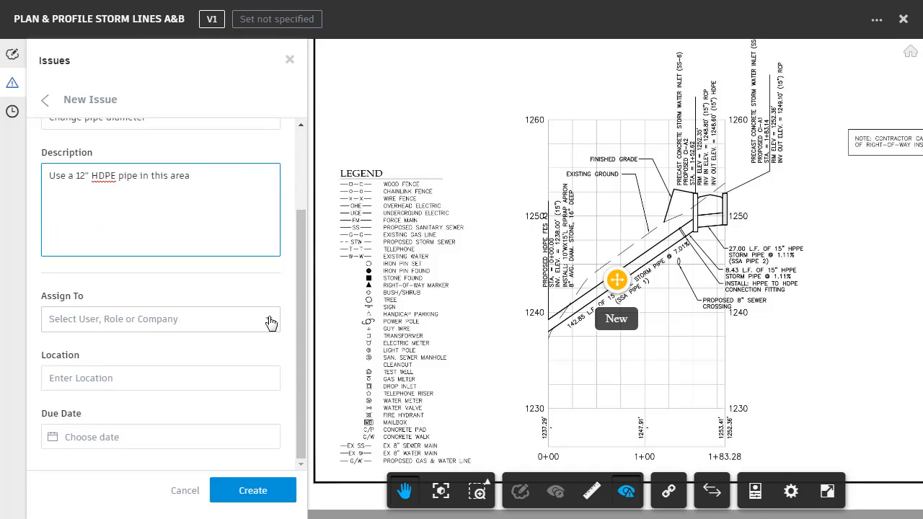
pyautogui.click(271, 322)
pyautogui.moveTo(273, 357); pyautogui.dragTo(271, 388)
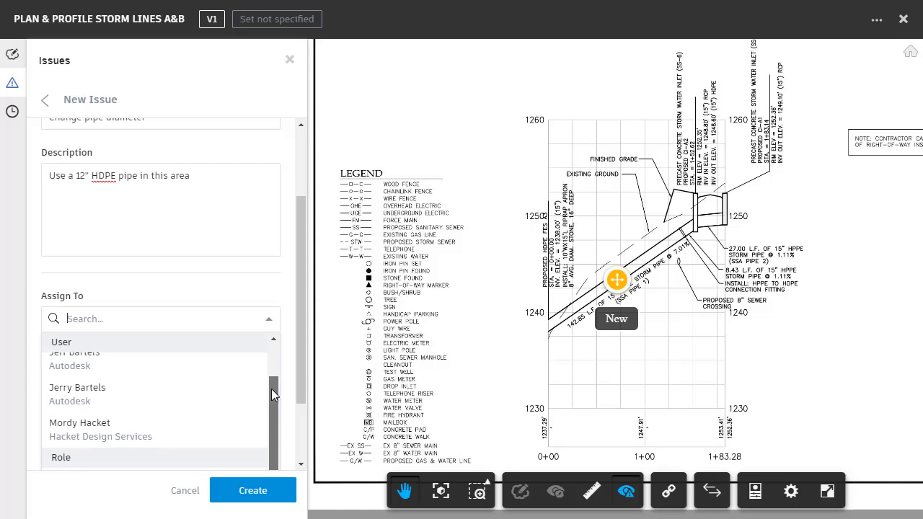
pyautogui.click(73, 393)
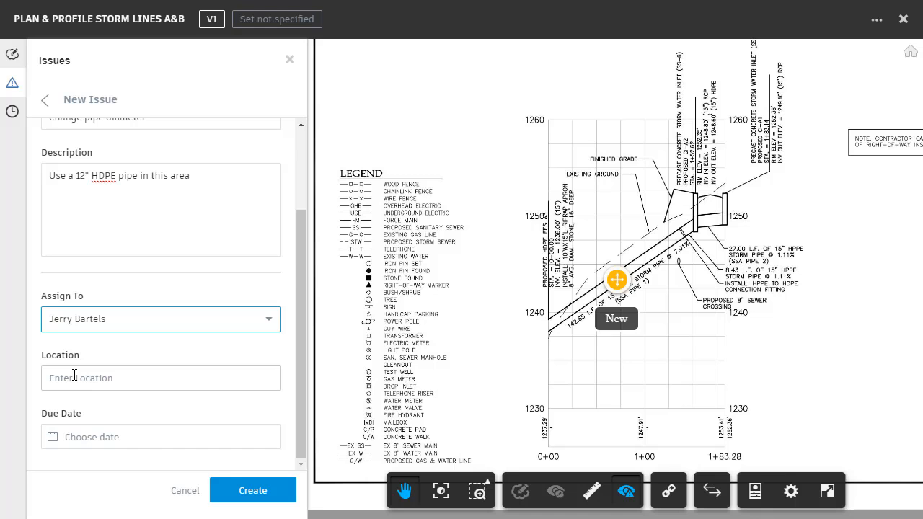
pyautogui.click(78, 437)
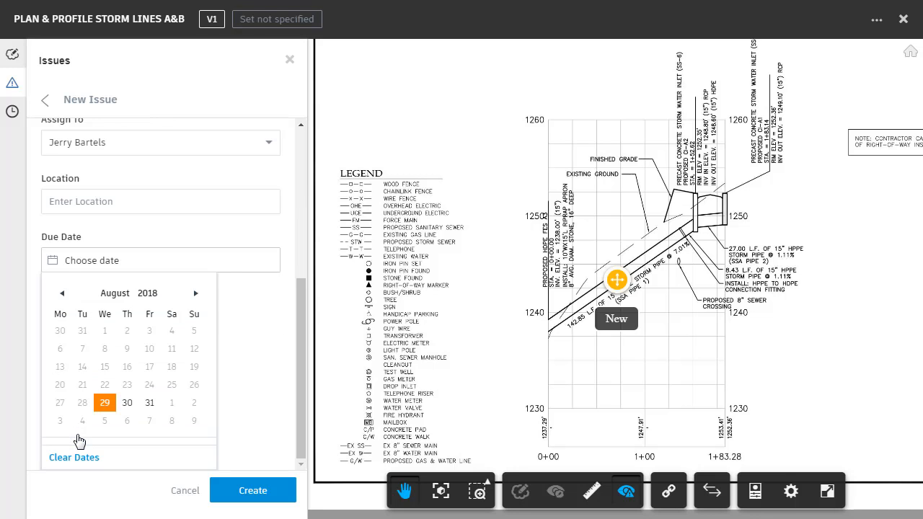
pyautogui.click(150, 408)
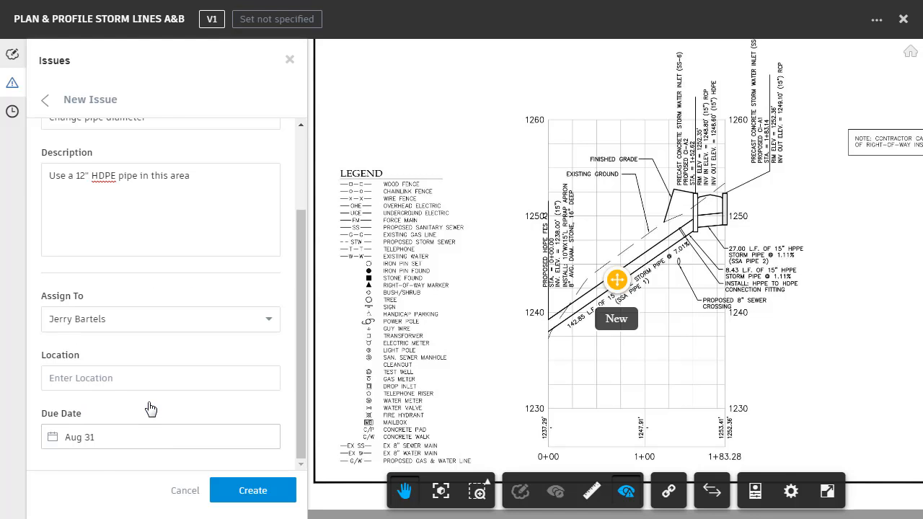
pyautogui.click(232, 492)
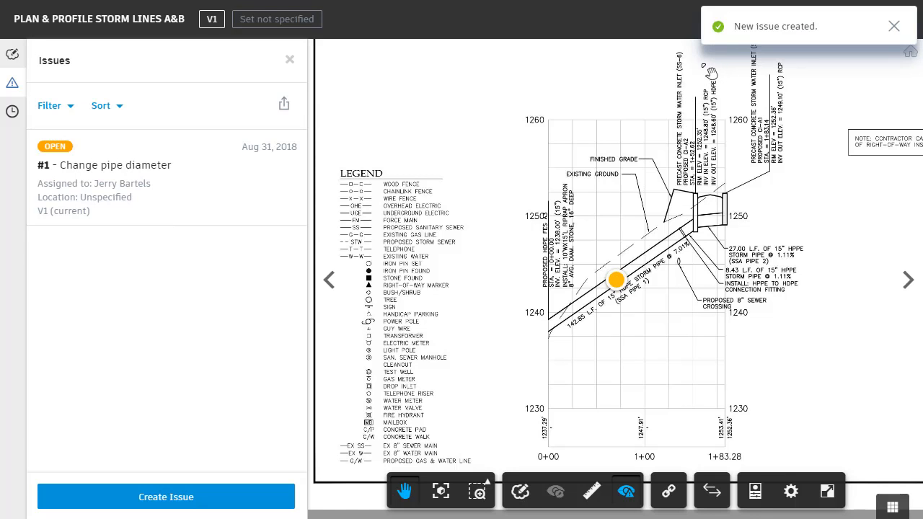
pyautogui.click(290, 60)
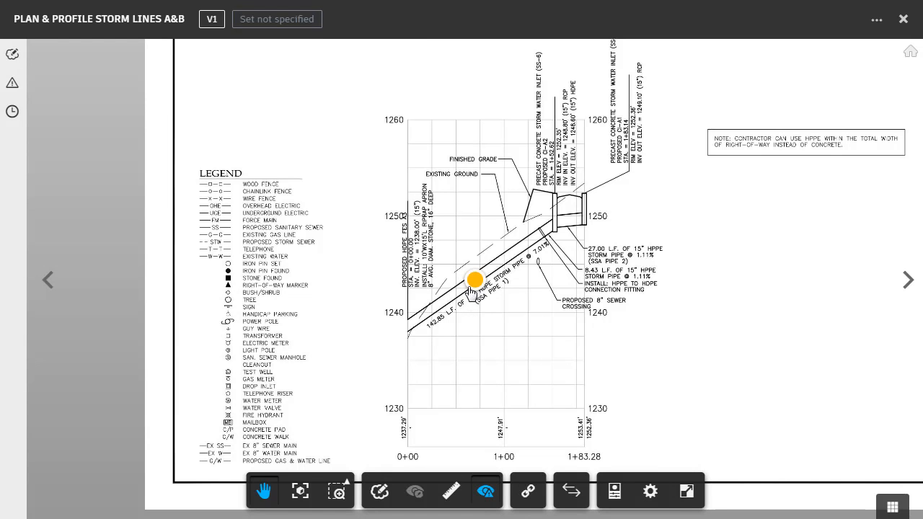
# Review the pipe diameter issue's details from its push pin, and again from the issues list after viewing another part of the sheet.
pyautogui.click(474, 282)
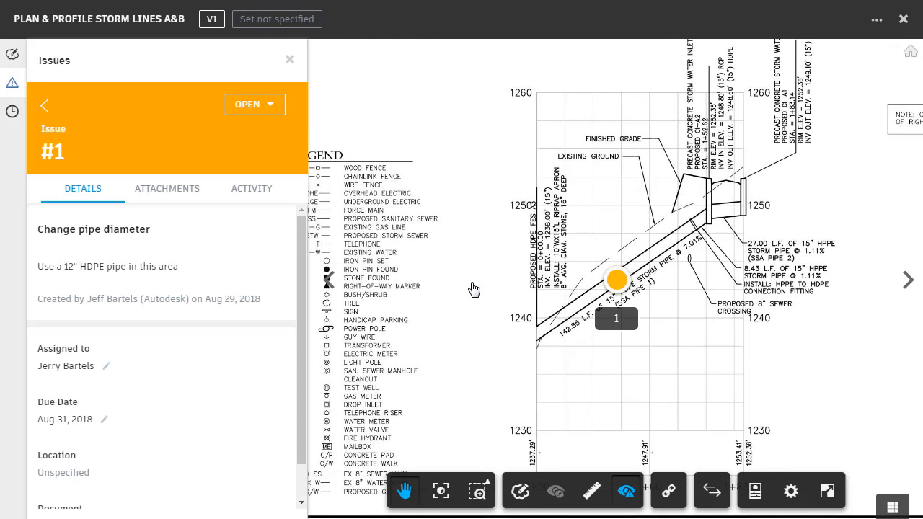
pyautogui.click(45, 107)
pyautogui.moveTo(556, 329); pyautogui.dragTo(400, 330)
pyautogui.moveTo(677, 334); pyautogui.dragTo(398, 323)
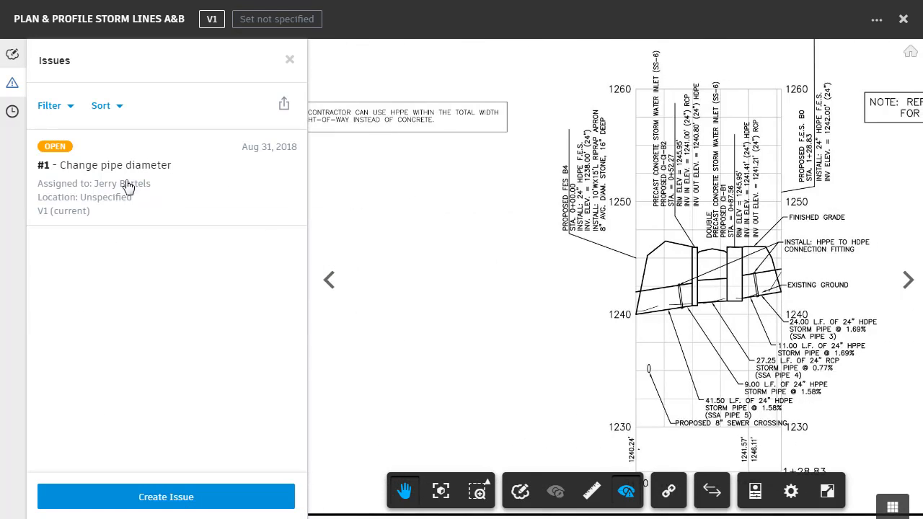
pyautogui.click(103, 165)
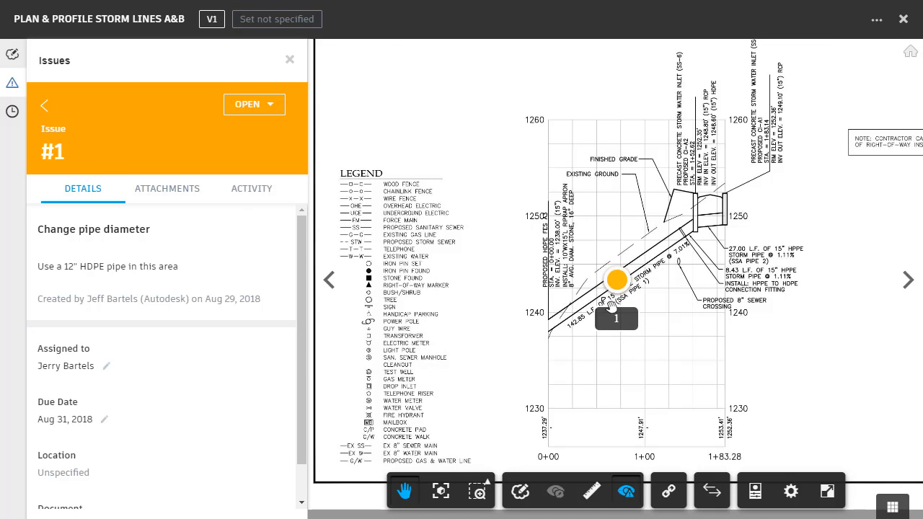
pyautogui.click(290, 60)
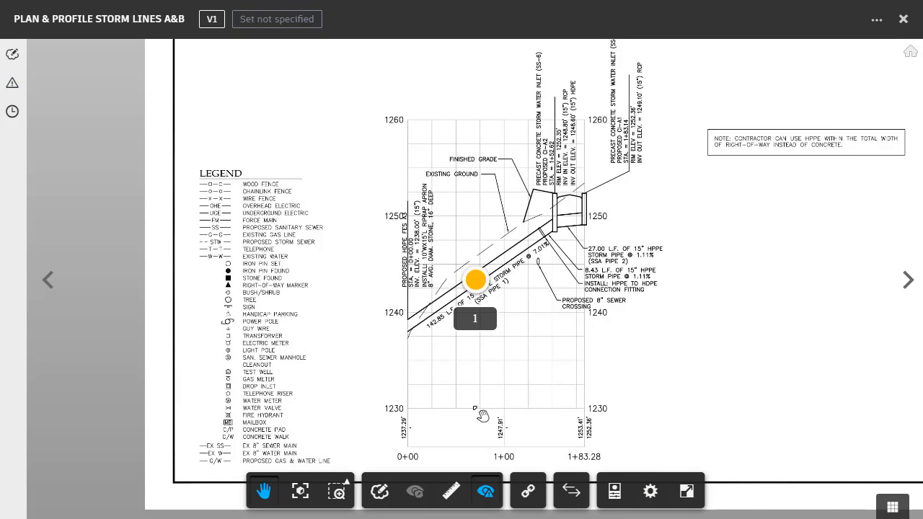
# Hide all issue push pins on the sheet and show them again.
pyautogui.click(487, 493)
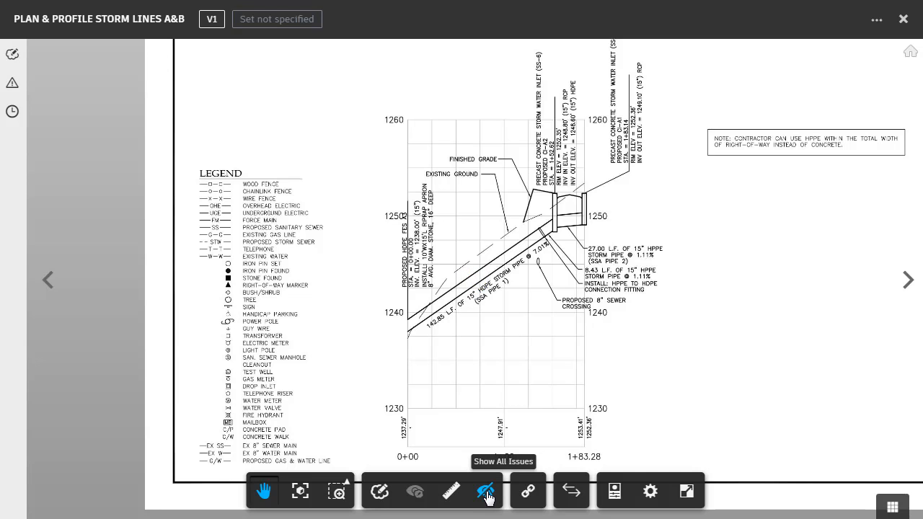
pyautogui.click(486, 493)
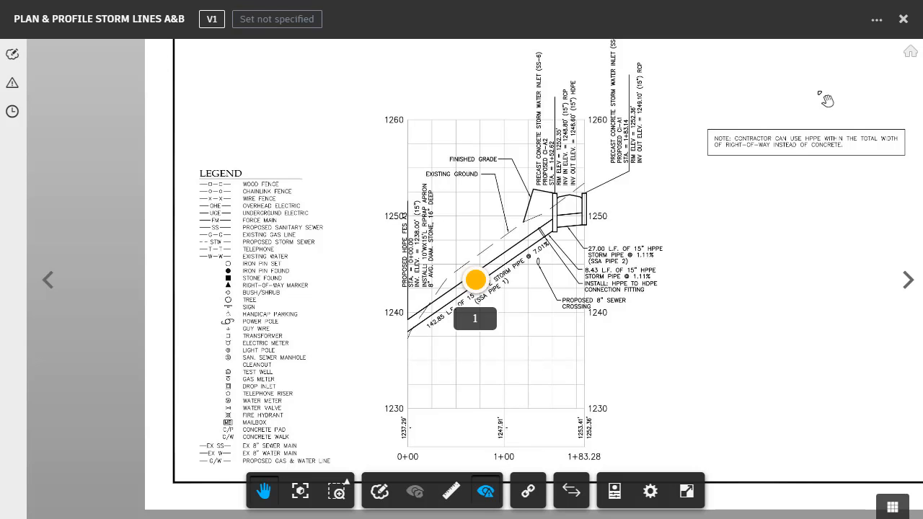
# Close the storm lines sheet and open the SOIL EROSION & SEDIMENT CONTROL DETAILS sheet from the Plans folder.
pyautogui.click(903, 19)
pyautogui.scroll(-1, 913, 202)
pyautogui.moveTo(912, 202); pyautogui.dragTo(912, 422)
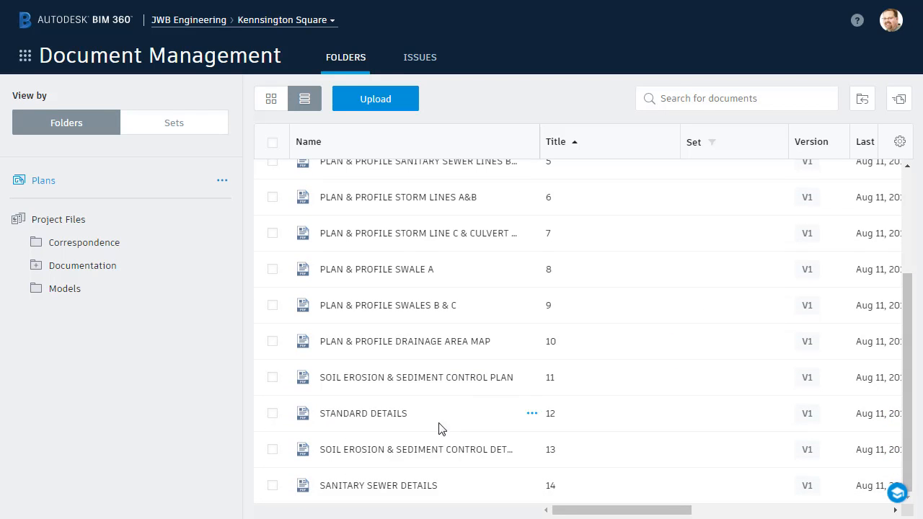
pyautogui.click(408, 450)
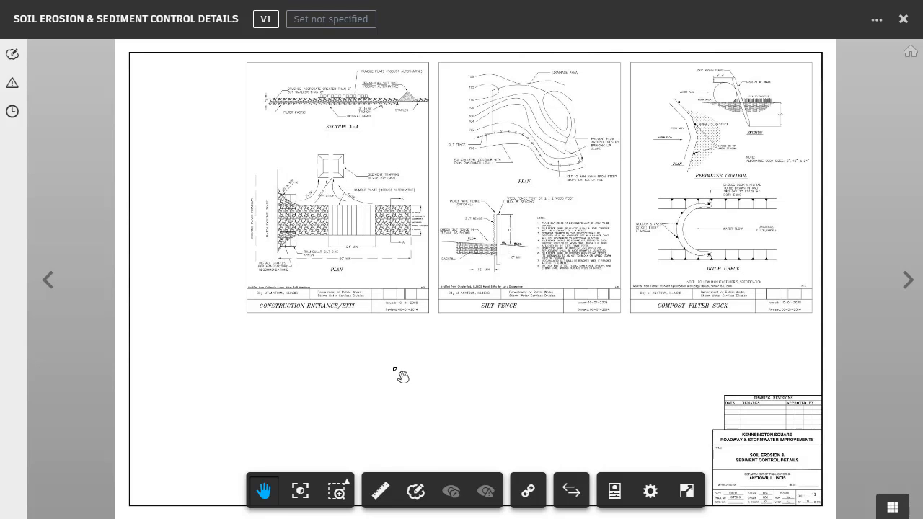
# Start a new issue and pin it in the blank area below the Construction Entrance/Exit detail.
pyautogui.click(14, 87)
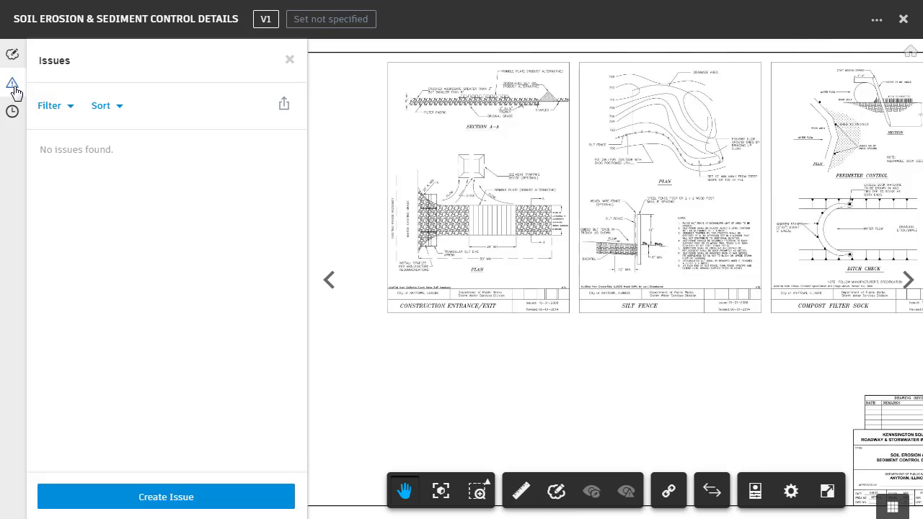
pyautogui.click(148, 497)
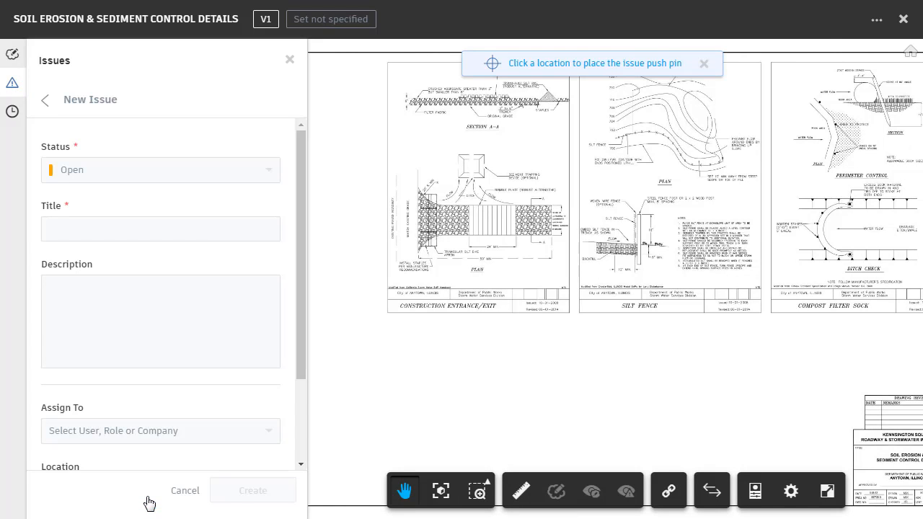
pyautogui.click(482, 394)
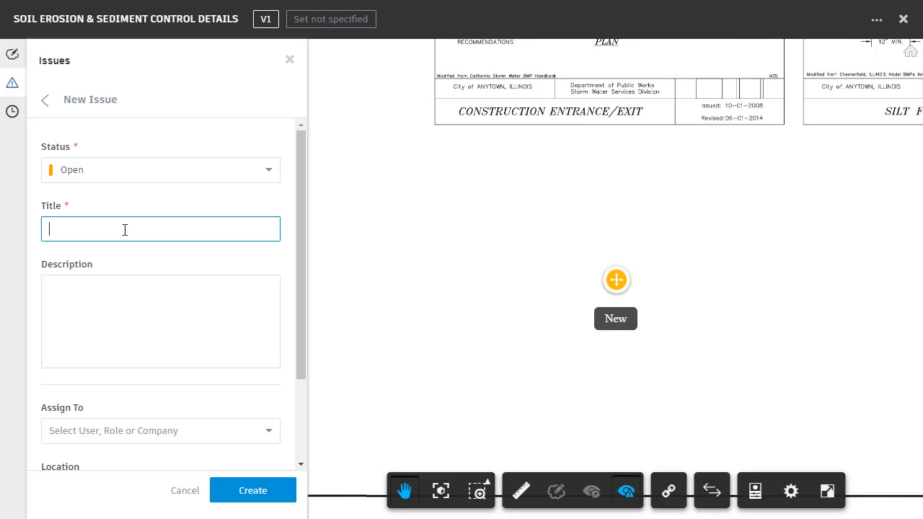
# Title the issue "Add detail" and describe it as "Add a straw bale sediment trap detail here".
pyautogui.write('Add detail')
pyautogui.click(71, 290)
pyautogui.write('Add a stra')
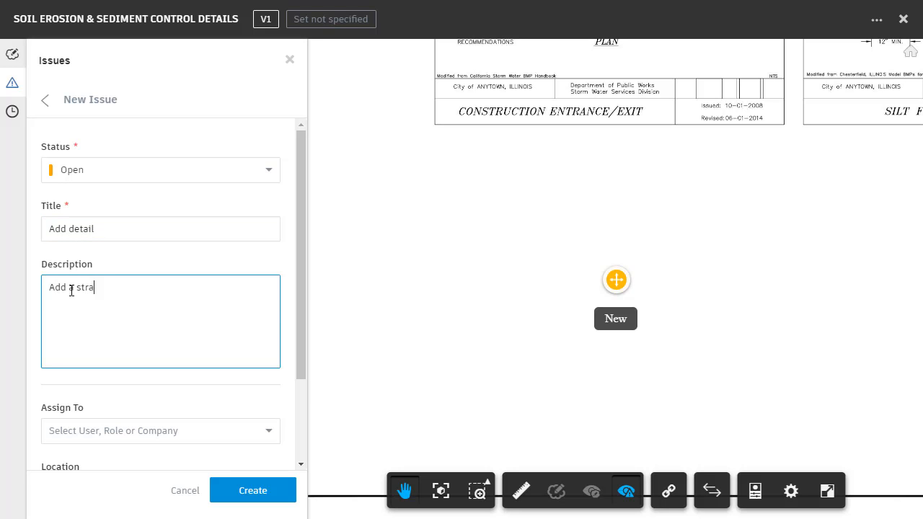
pyautogui.write('w bale sediment trap detail here')
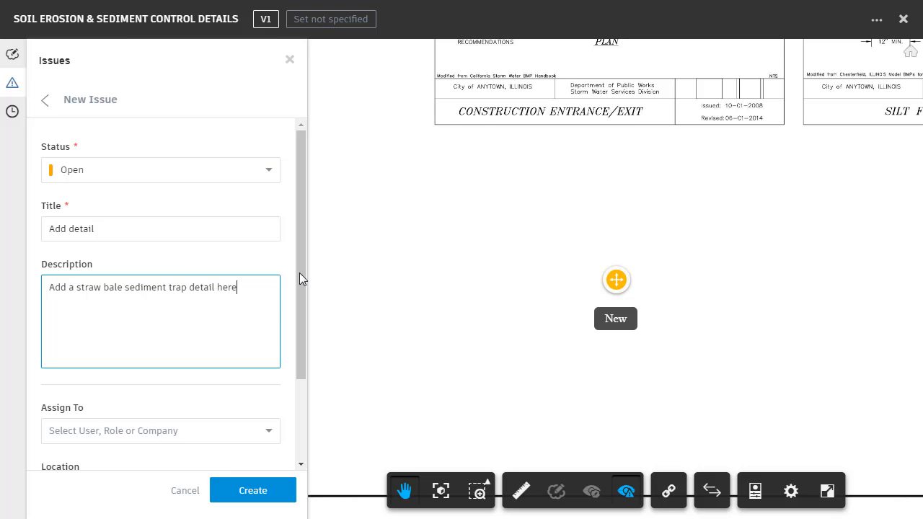
# Assign the detail issue to the same Autodesk user, set its due date to Aug 31, 2018, and create it.
pyautogui.moveTo(300, 279); pyautogui.dragTo(297, 350)
pyautogui.click(268, 326)
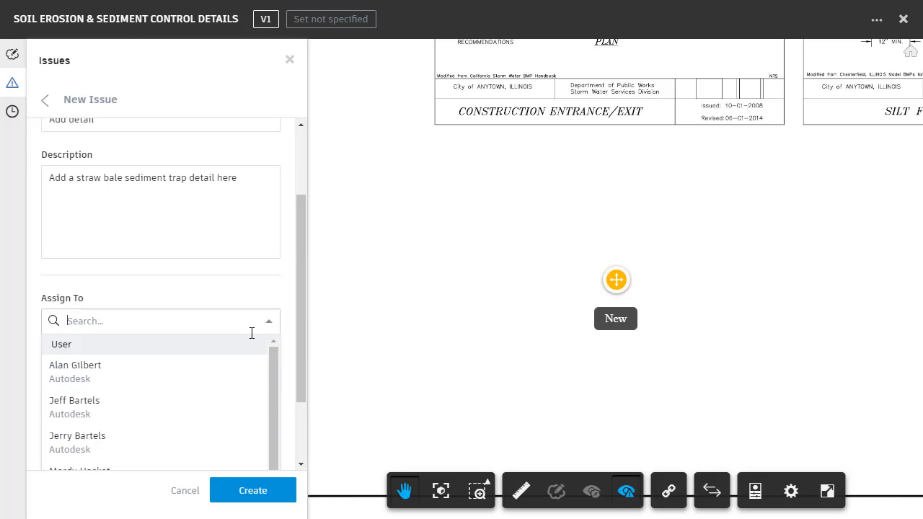
pyautogui.click(124, 446)
pyautogui.click(109, 441)
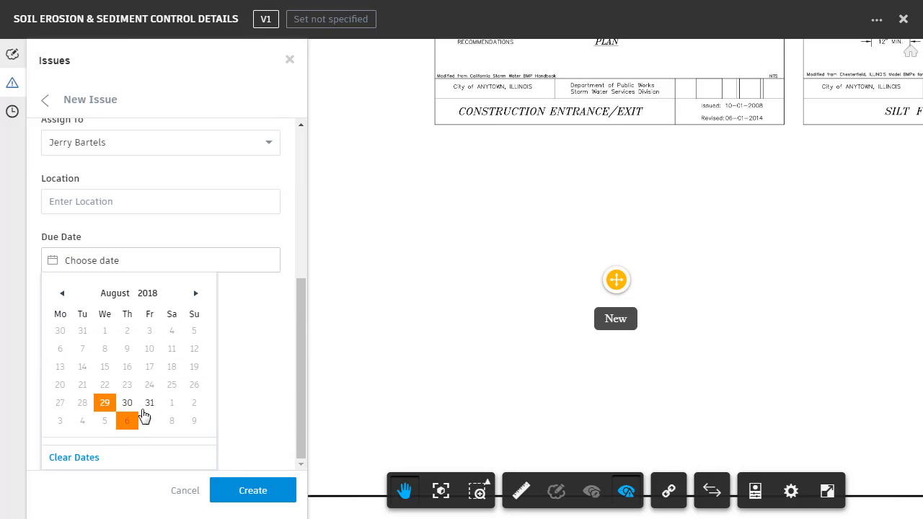
pyautogui.click(149, 404)
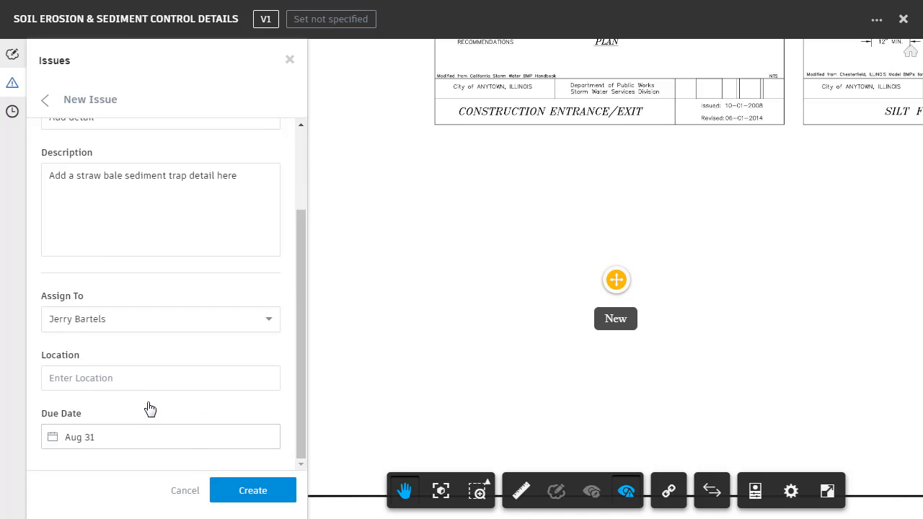
pyautogui.click(233, 492)
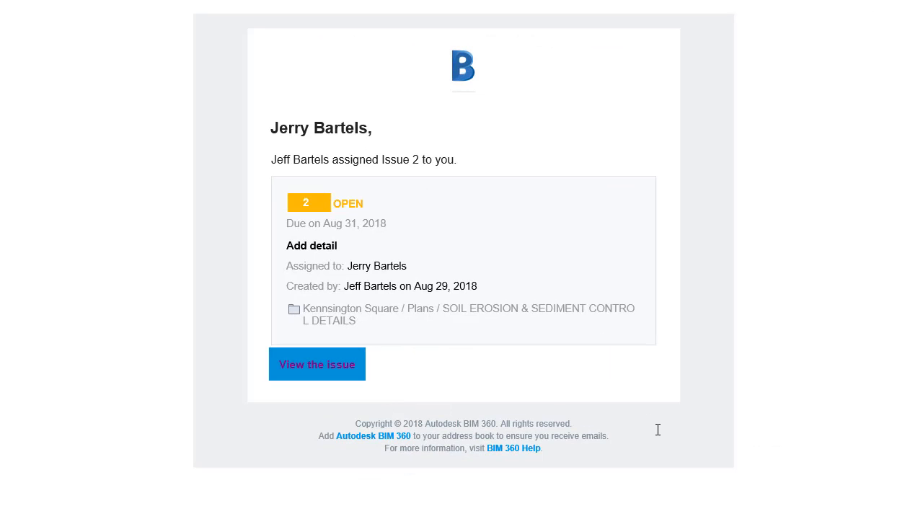
# Open issue 2 from the assignment notification e-mail and go to its linked SOIL EROSION & SEDIMENT CONTROL DETAILS document.
pyautogui.click(319, 366)
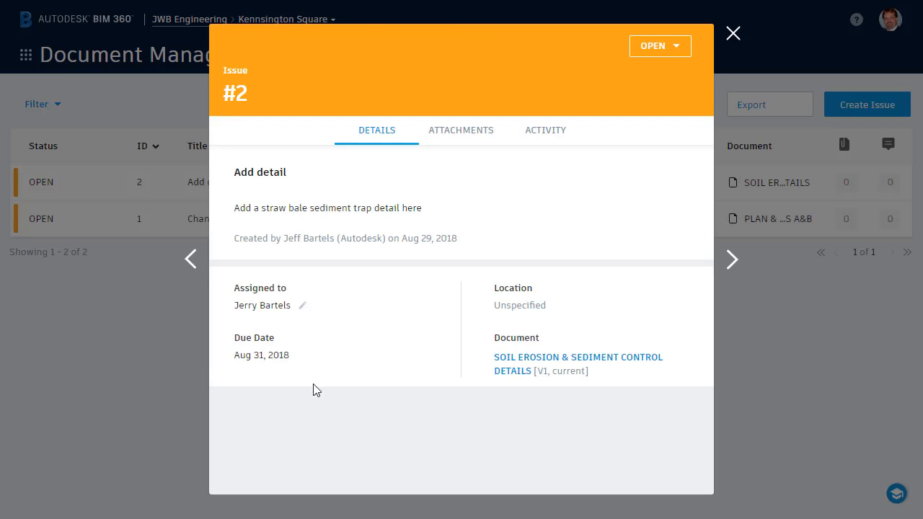
pyautogui.click(510, 366)
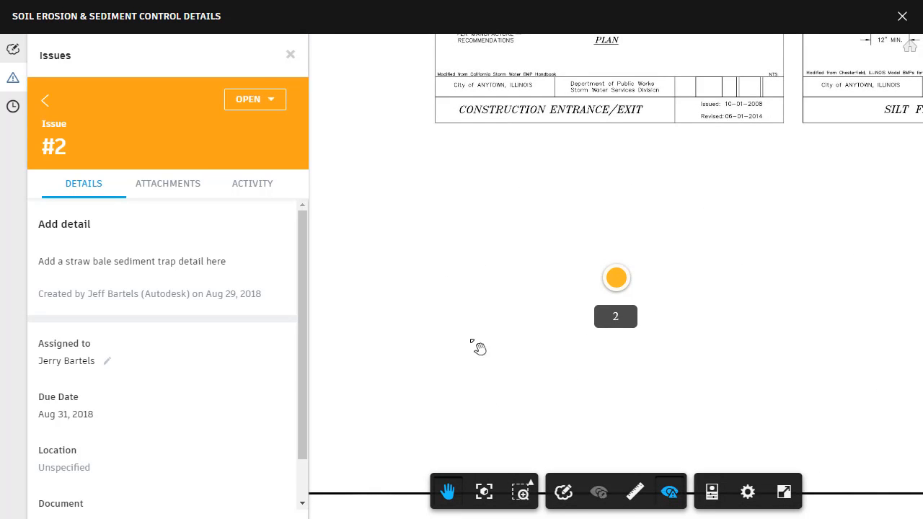
# Mark issue 2 as Answered with the official response "I'll add the detail and send out an updated sheet ASAP.".
pyautogui.click(273, 101)
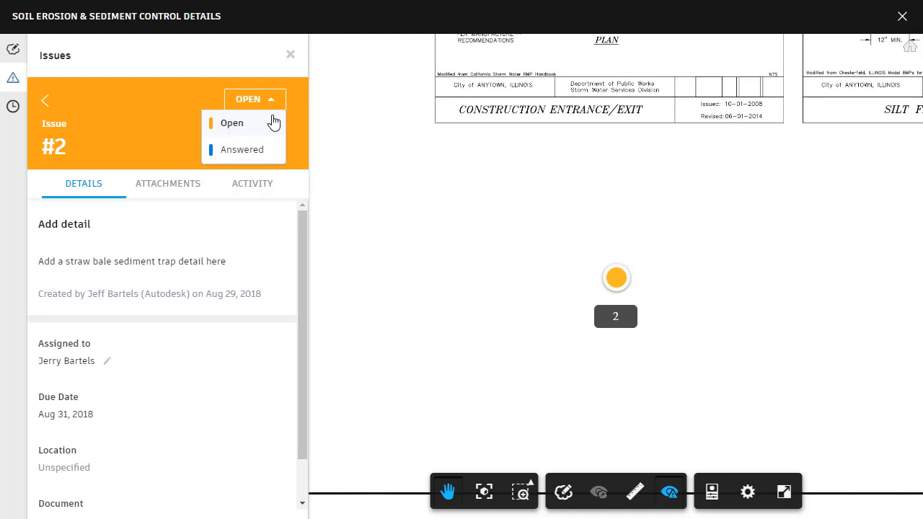
pyautogui.click(263, 149)
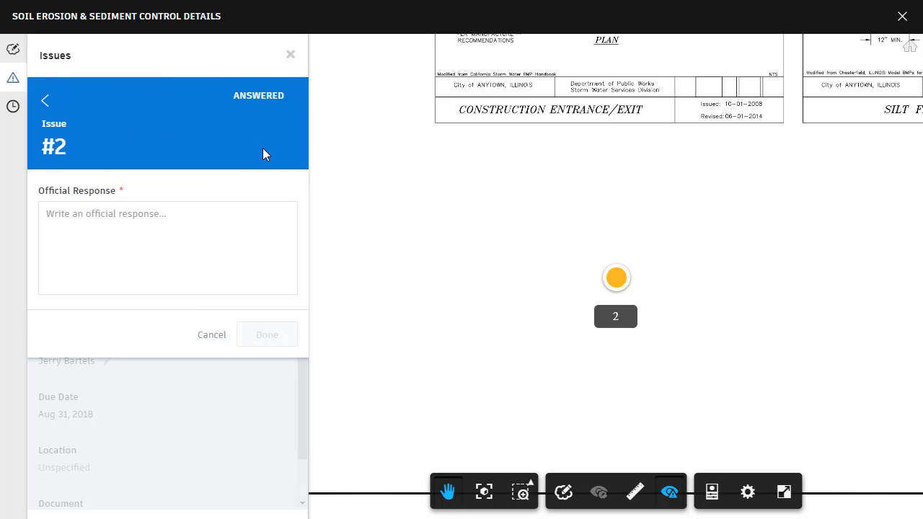
pyautogui.click(79, 216)
pyautogui.write("I'll add the detail and send out an updated sheet ASAP.")
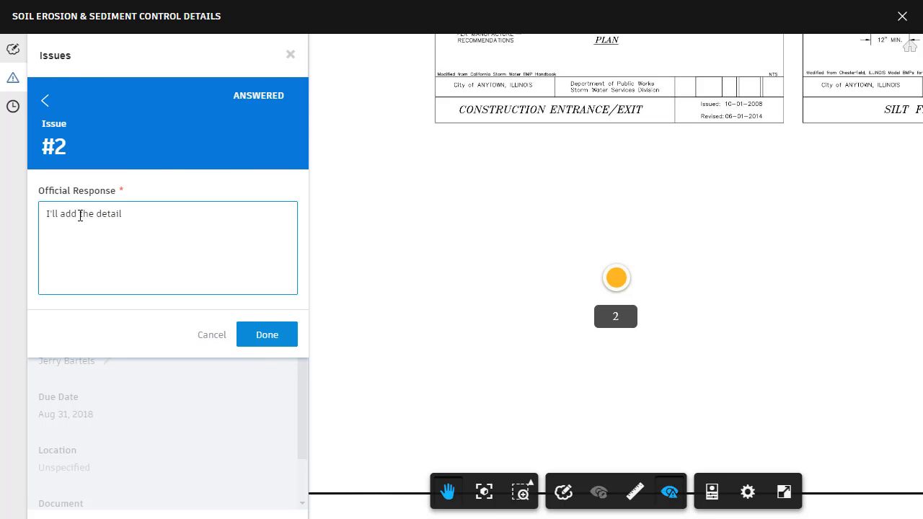
pyautogui.click(258, 336)
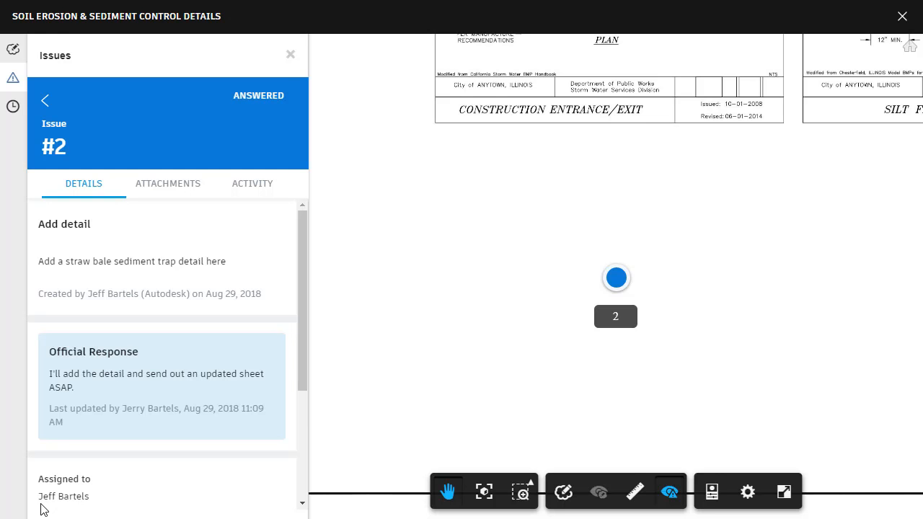
# Close issue 2 and its sheet, and go to the Kennsington Square project home page.
pyautogui.click(290, 56)
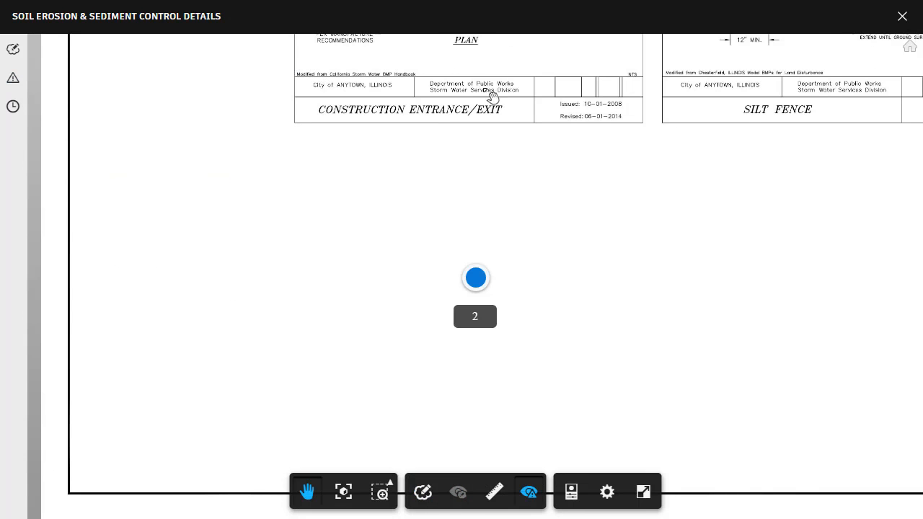
pyautogui.click(902, 16)
pyautogui.click(732, 31)
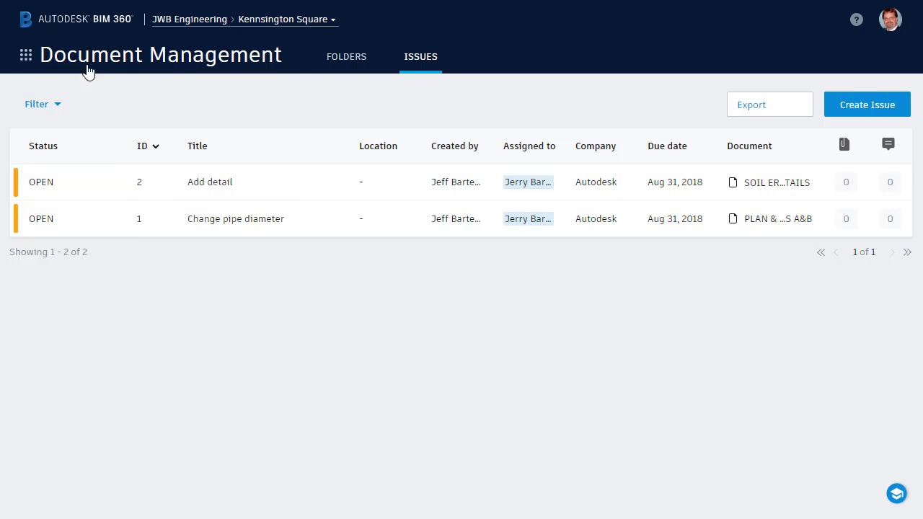
pyautogui.click(26, 54)
pyautogui.click(63, 130)
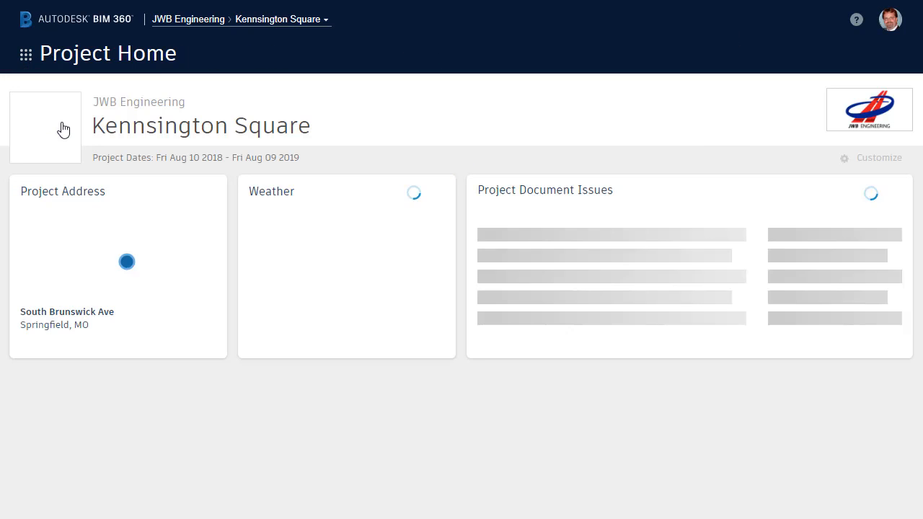
# Switch the project home's document issues card to show My Document Issues.
pyautogui.click(619, 192)
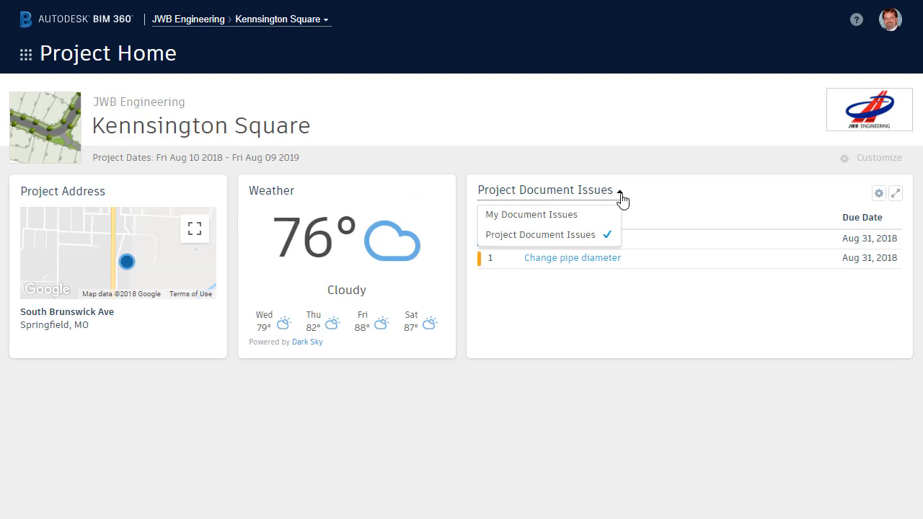
pyautogui.click(602, 217)
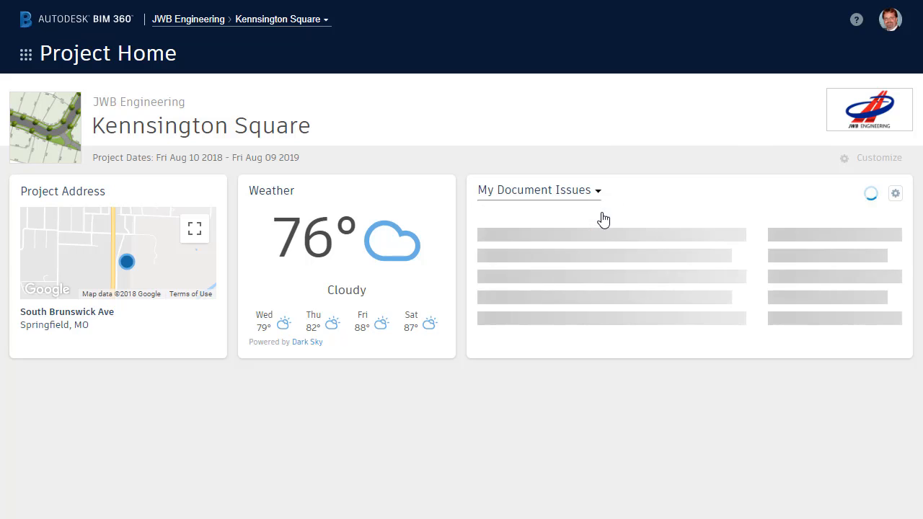
pyautogui.click(595, 246)
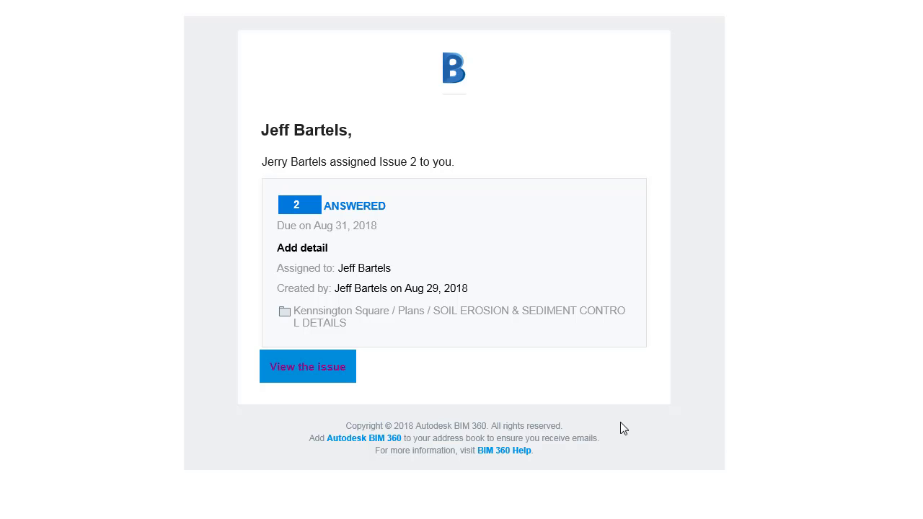
# Open issue 2 from the answered-issue notification e-mail, review its official response and available statuses, and close it.
pyautogui.click(329, 368)
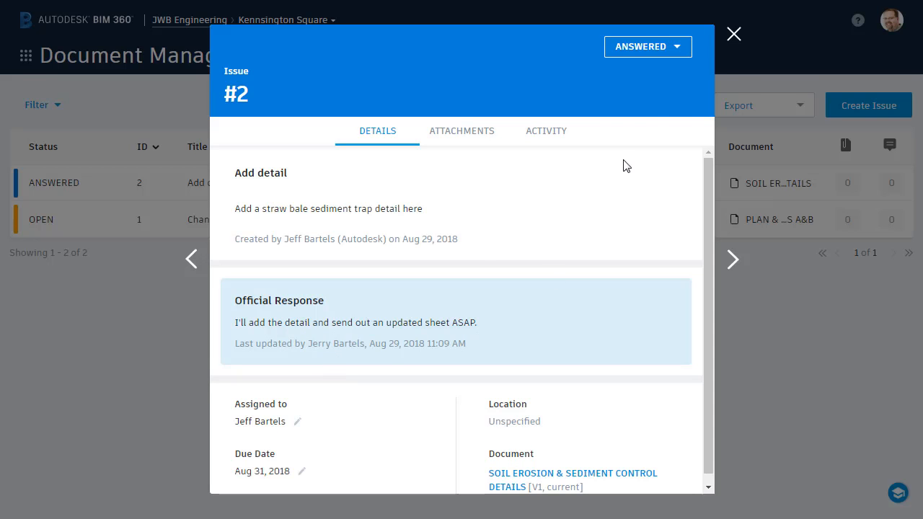
pyautogui.click(678, 51)
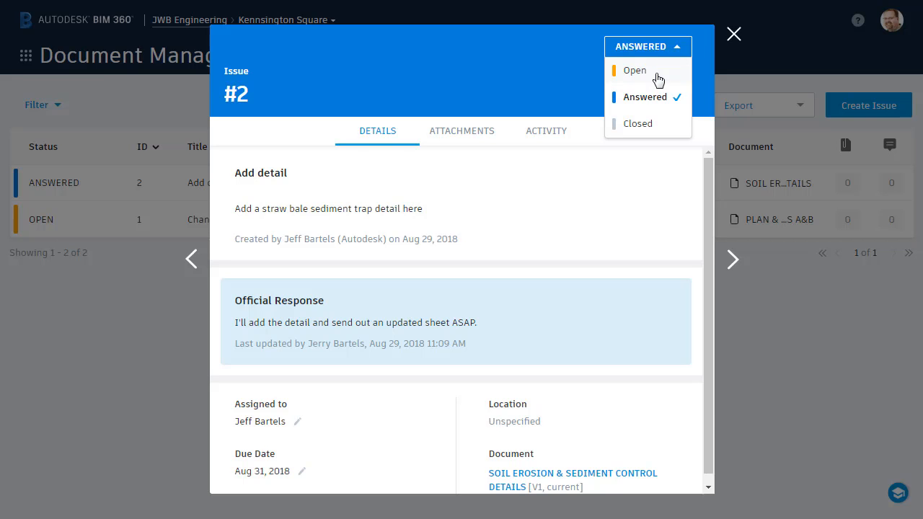
pyautogui.click(733, 34)
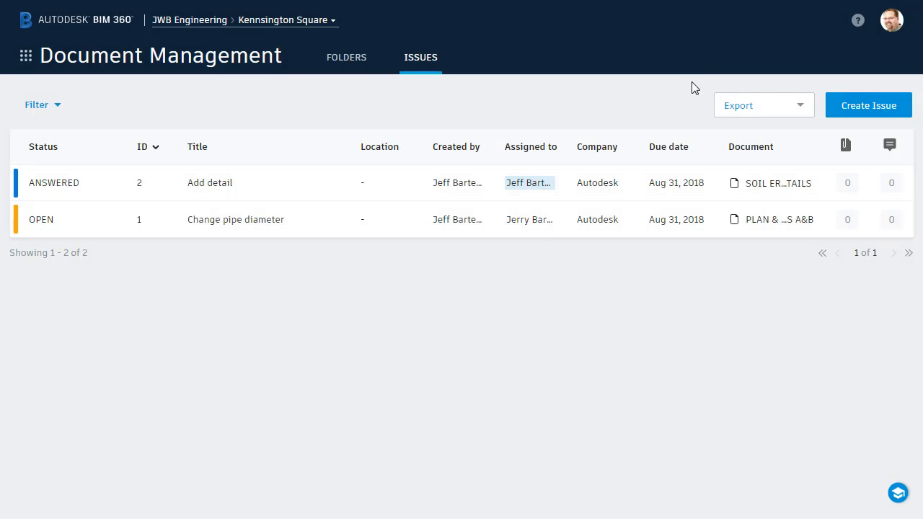